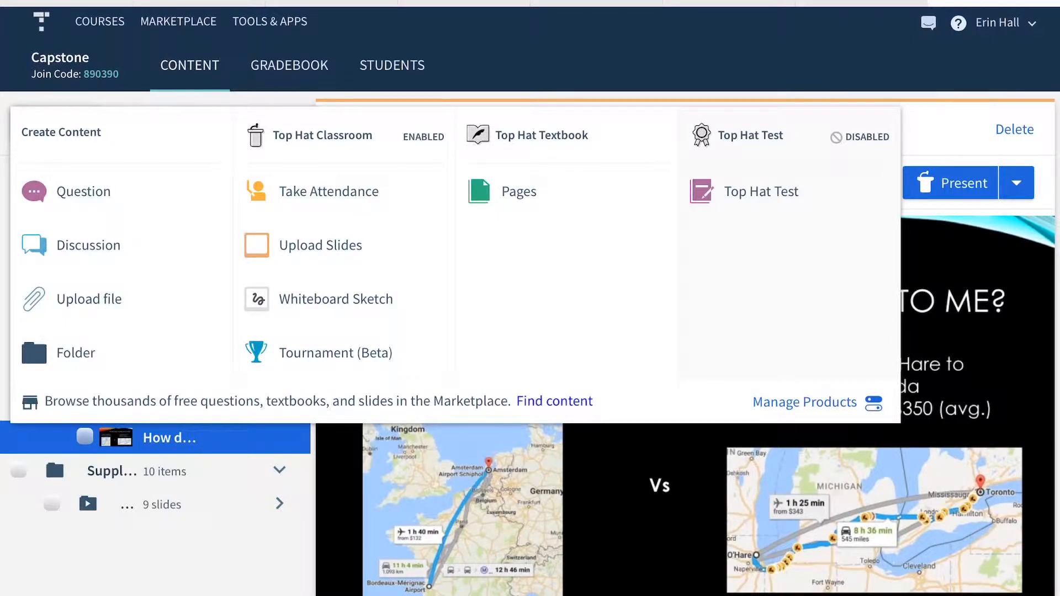
Create a multiple choice question titled "Question 1" with the question text "What is my last name".
{"action": "left_click", "coordinate": [83, 191]}
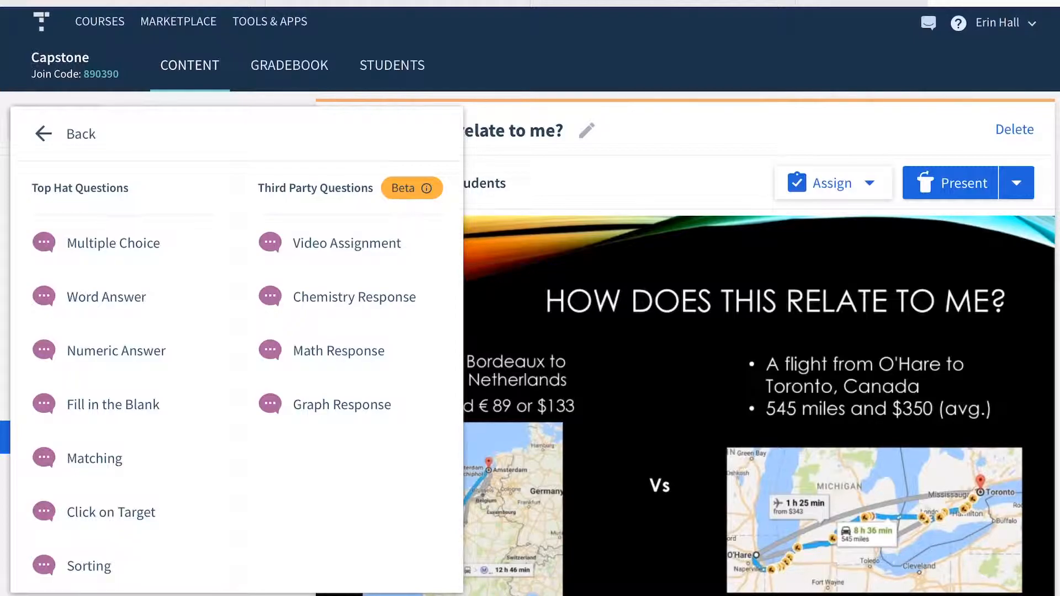
{"action": "left_click", "coordinate": [113, 243]}
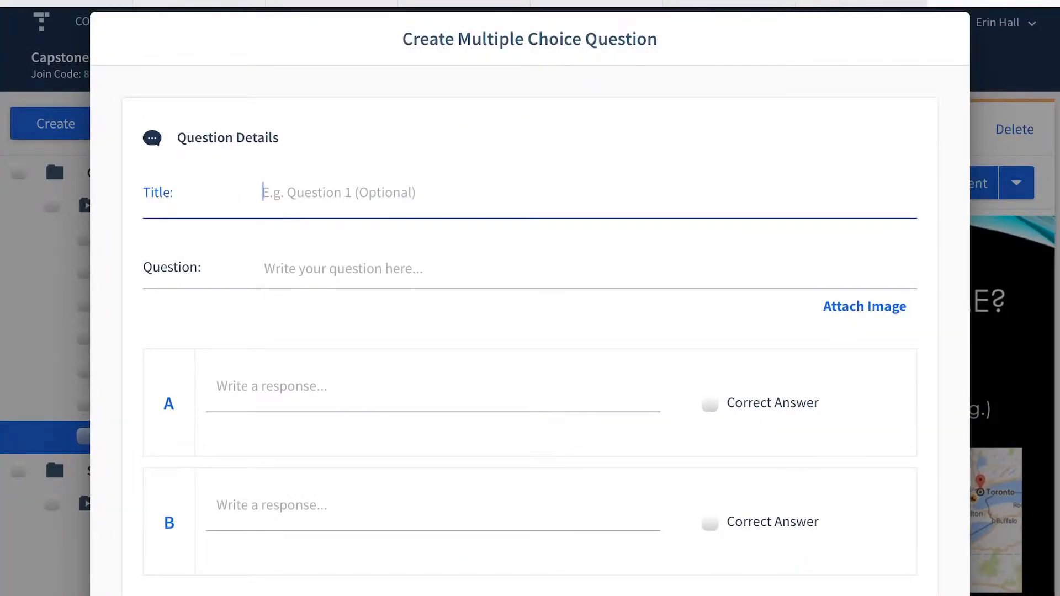
{"action": "type", "text": "Question 1"}
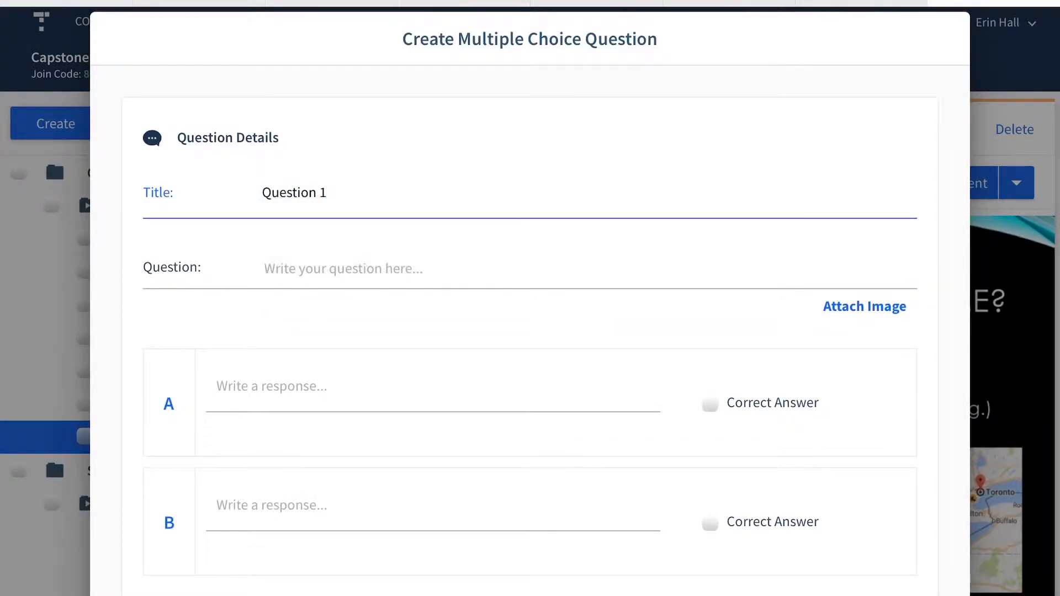
{"action": "key", "text": "Tab"}
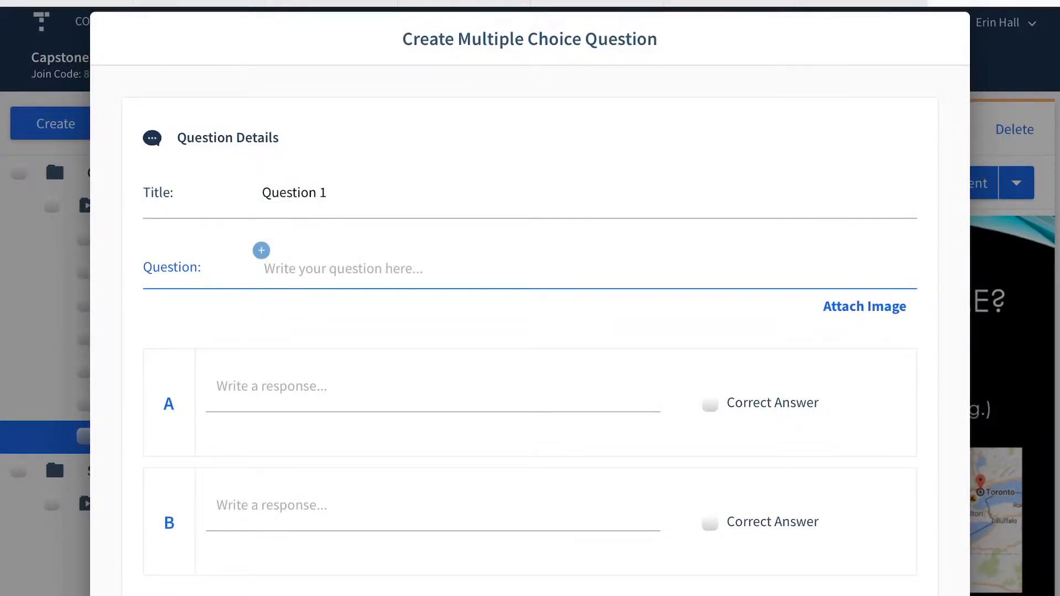
{"action": "type", "text": "What is my "}
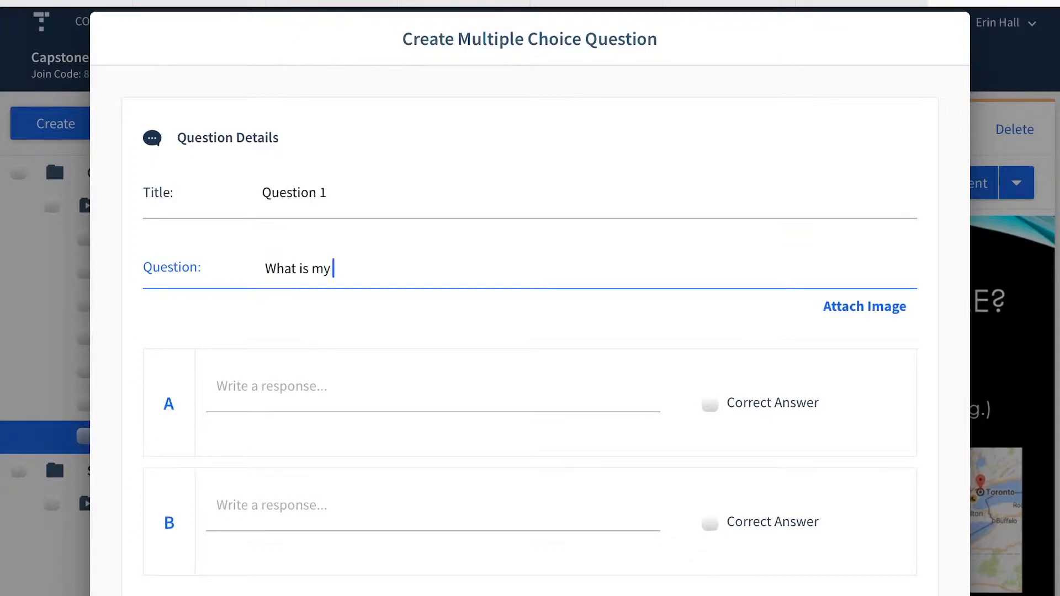
{"action": "type", "text": "last name"}
Fill in three responses: the instructor's last name as A, "Paul" as B and "Call" as C.
{"action": "key", "text": "Tab"}
{"action": "type", "text": "Hall"}
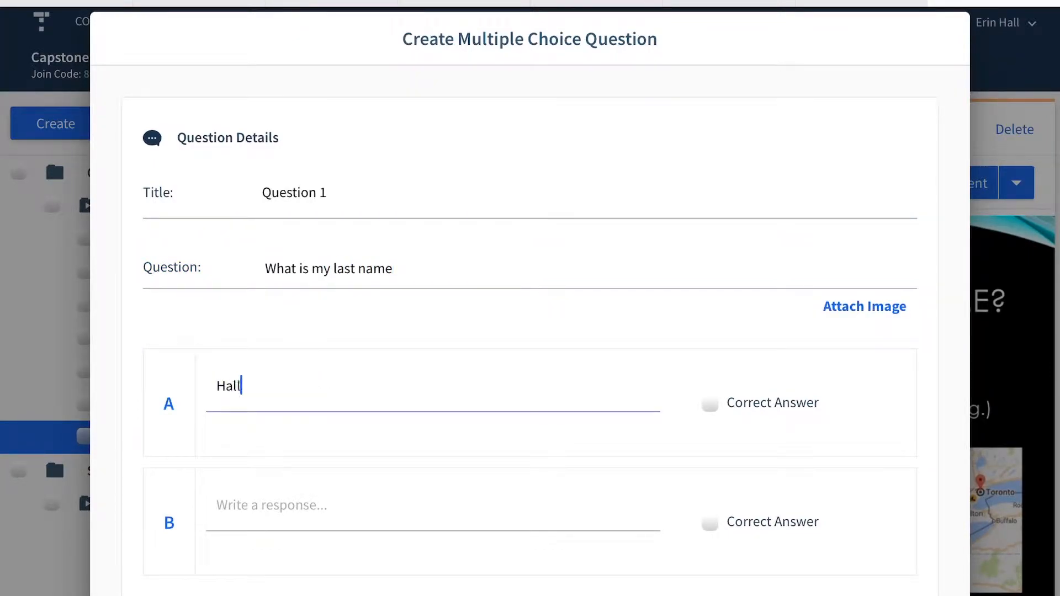
{"action": "left_click", "coordinate": [393, 268]}
{"action": "left_click", "coordinate": [272, 505]}
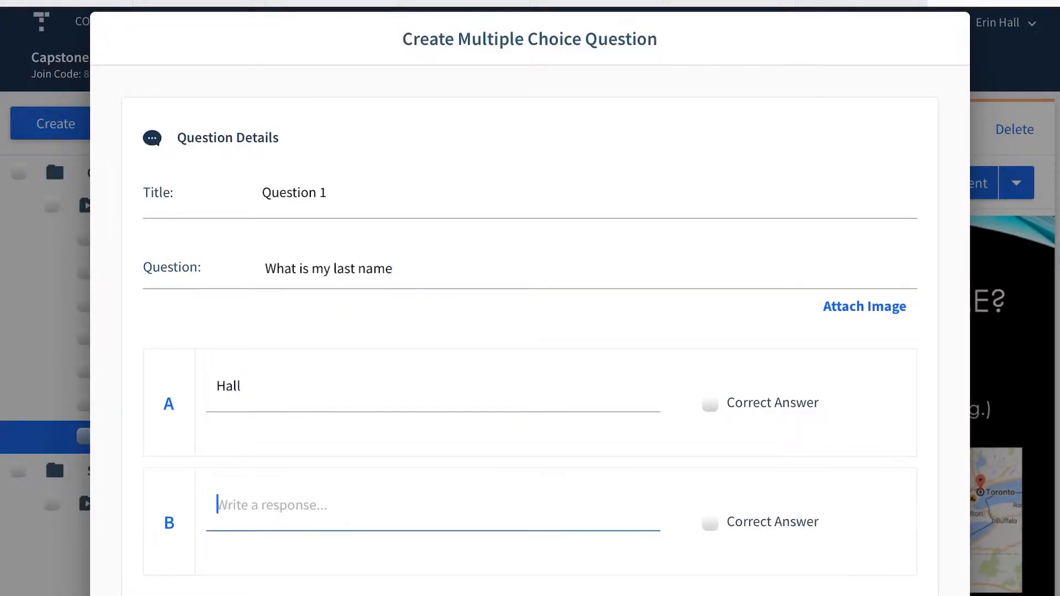
{"action": "type", "text": "Paul"}
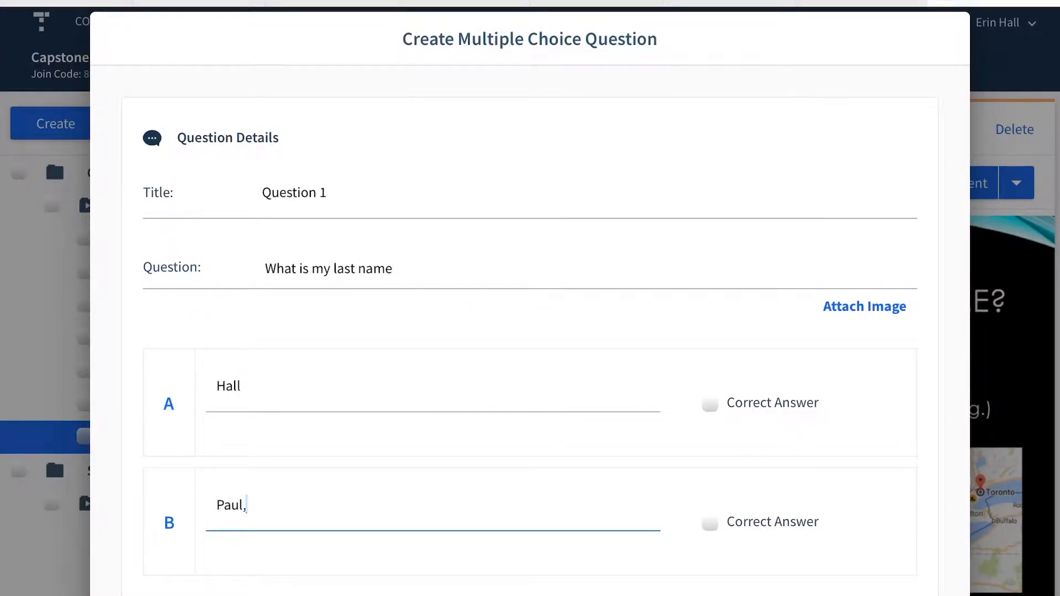
{"action": "scroll", "coordinate": [530, 387], "scroll_direction": "down", "scroll_amount": 1}
{"action": "left_click", "coordinate": [208, 552]}
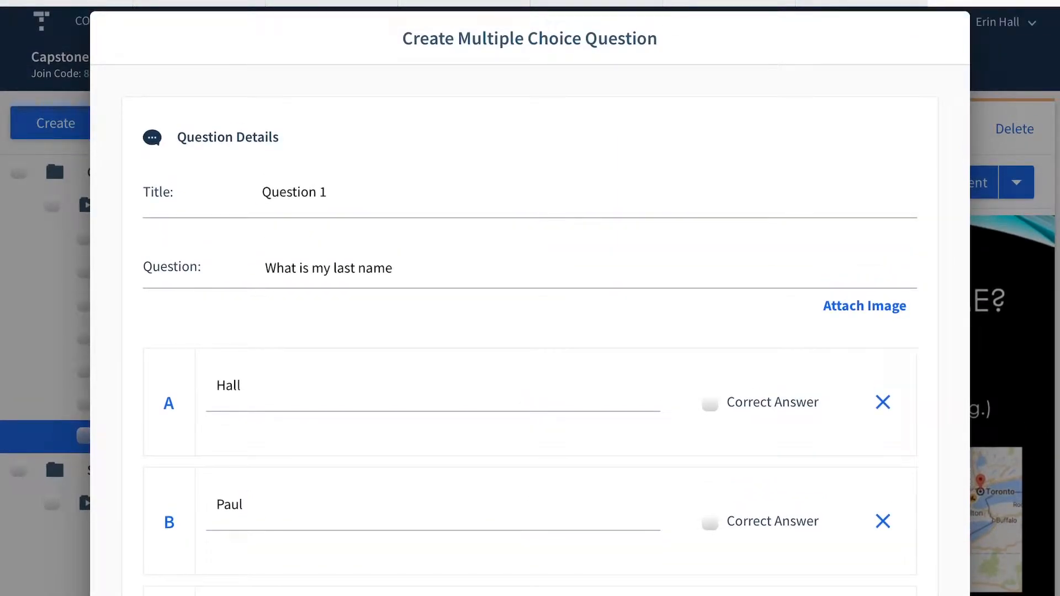
{"action": "type", "text": "Call"}
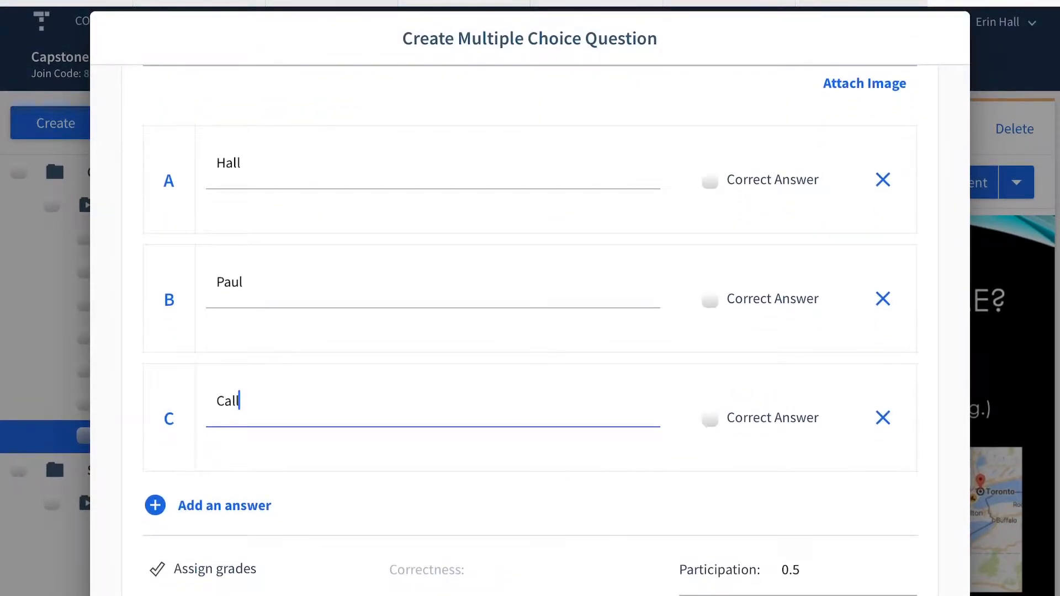
Enable a 60-second timer in the question's present options and look through its assign and advanced options.
{"action": "scroll", "coordinate": [530, 332], "scroll_direction": "down", "scroll_amount": 6}
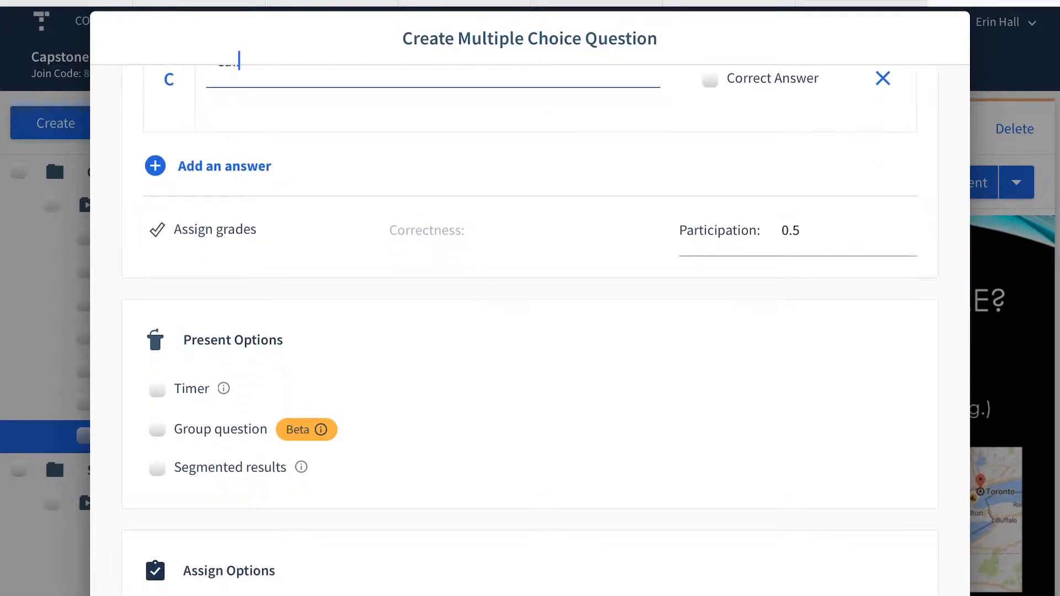
{"action": "left_click", "coordinate": [157, 390]}
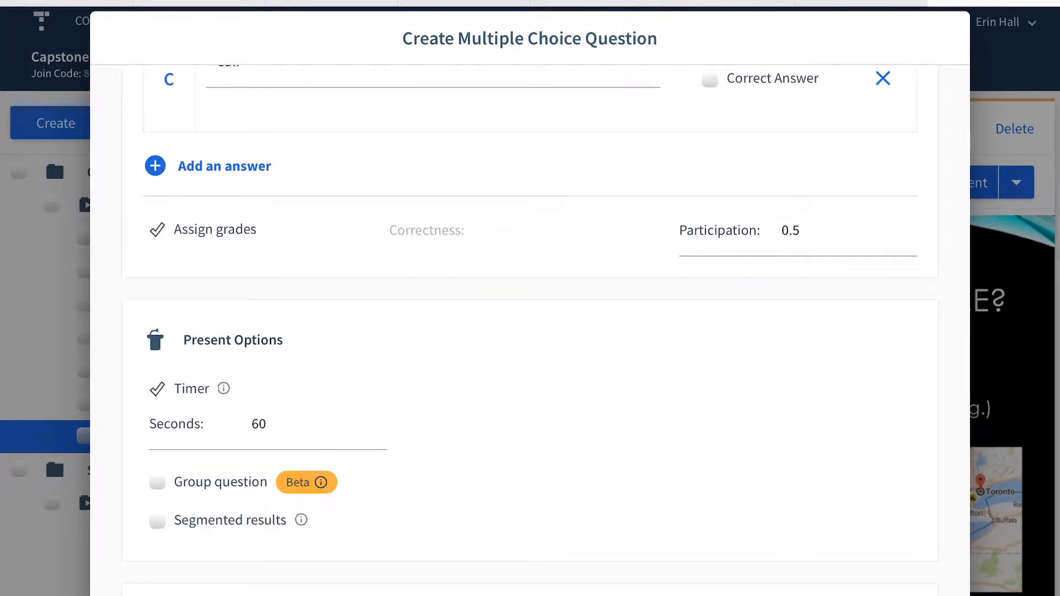
{"action": "scroll", "coordinate": [530, 325], "scroll_direction": "down", "scroll_amount": 3}
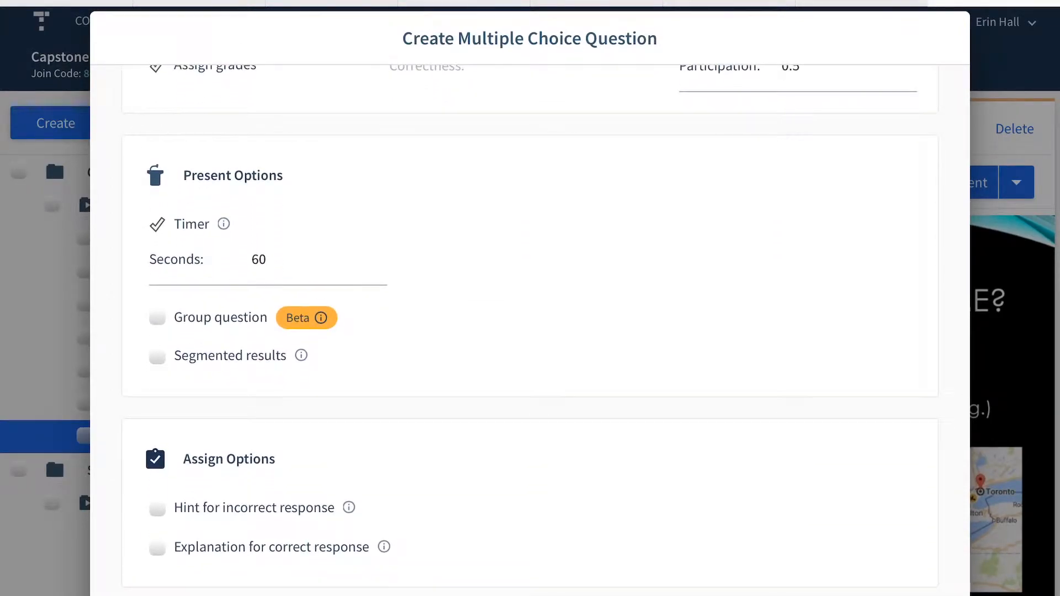
{"action": "scroll", "coordinate": [530, 325], "scroll_direction": "down", "scroll_amount": 2}
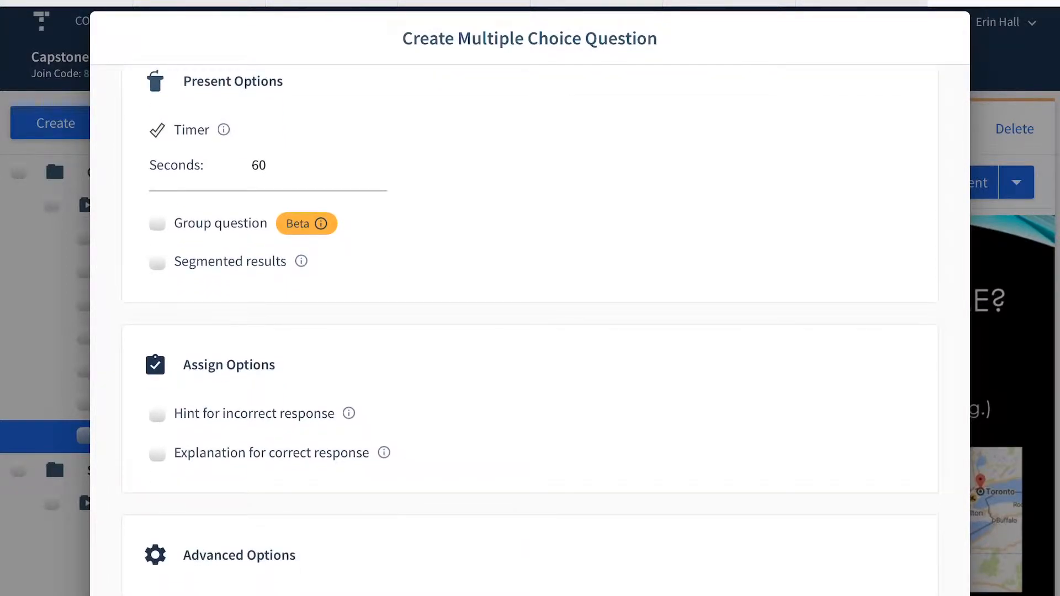
{"action": "scroll", "coordinate": [531, 325], "scroll_direction": "down", "scroll_amount": 1}
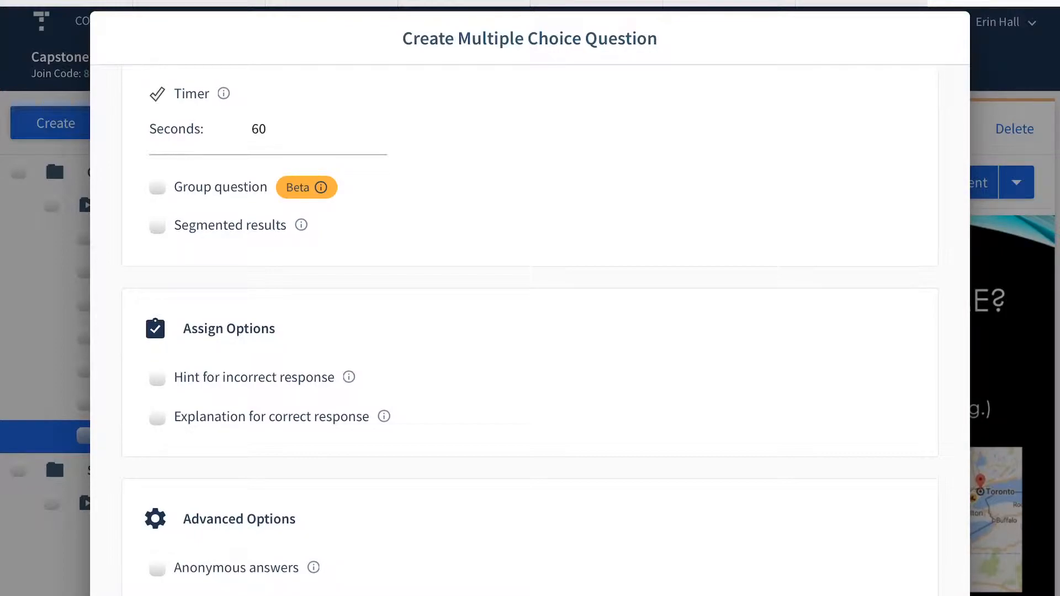
Mark response A as the correct answer and save the multiple choice question.
{"action": "scroll", "coordinate": [530, 331], "scroll_direction": "up", "scroll_amount": 10}
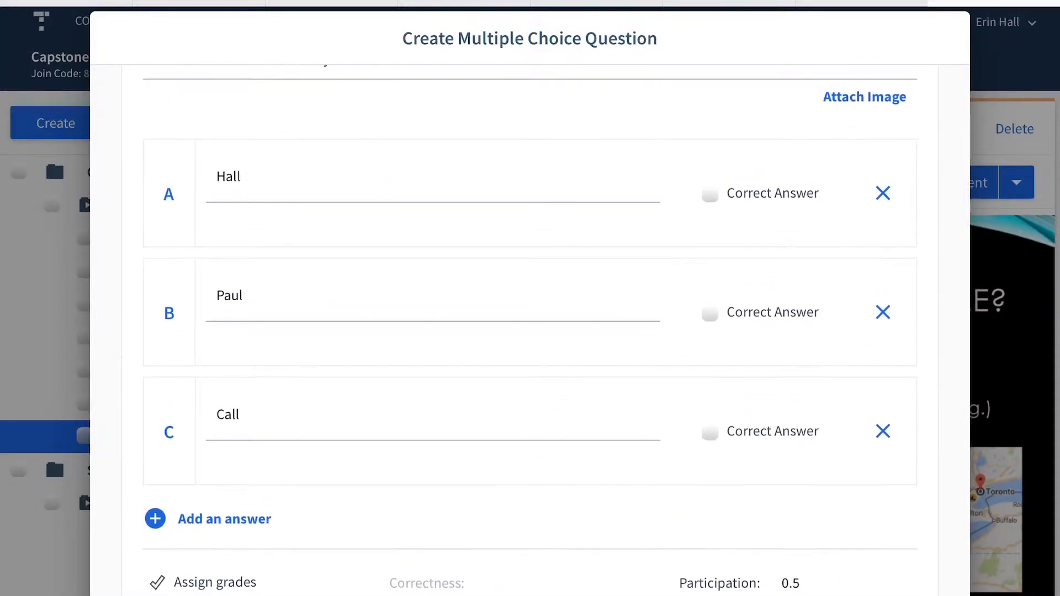
{"action": "left_click", "coordinate": [709, 194]}
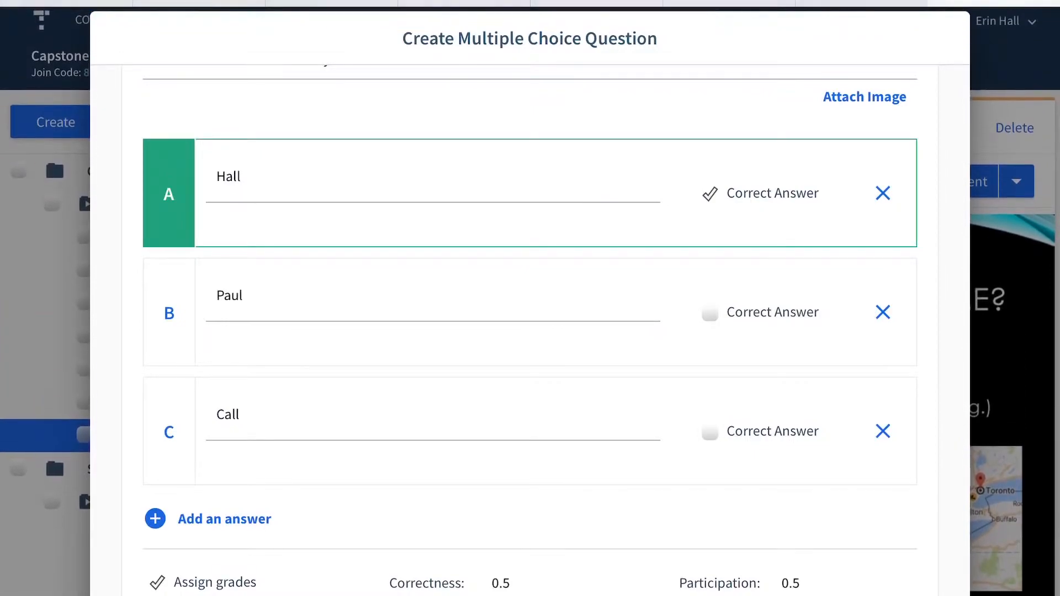
{"action": "scroll", "coordinate": [531, 331], "scroll_direction": "down", "scroll_amount": 2}
{"action": "scroll", "coordinate": [530, 332], "scroll_direction": "down", "scroll_amount": 8}
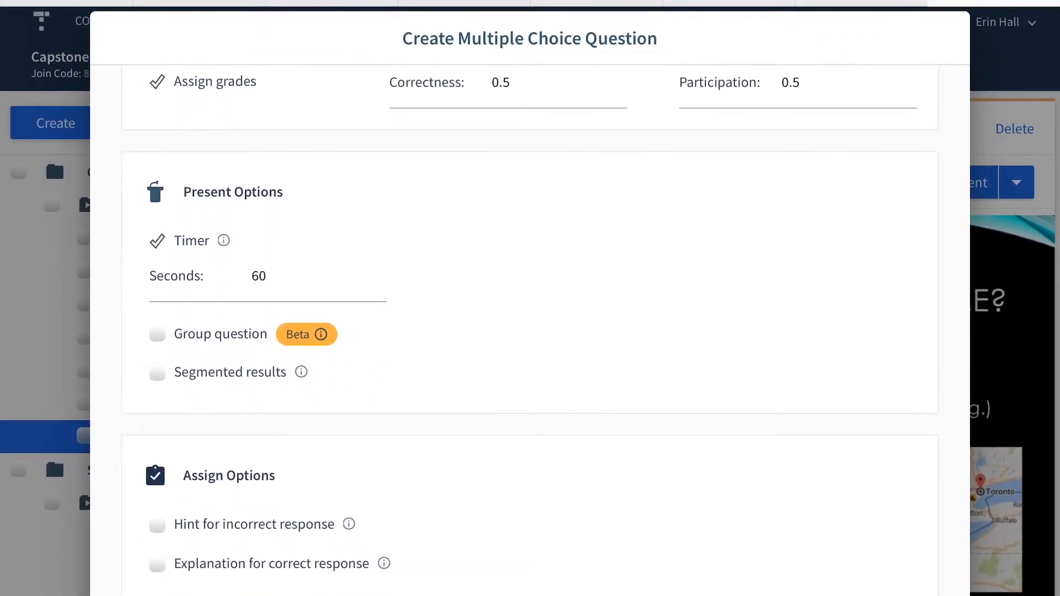
{"action": "scroll", "coordinate": [530, 332], "scroll_direction": "down", "scroll_amount": 2}
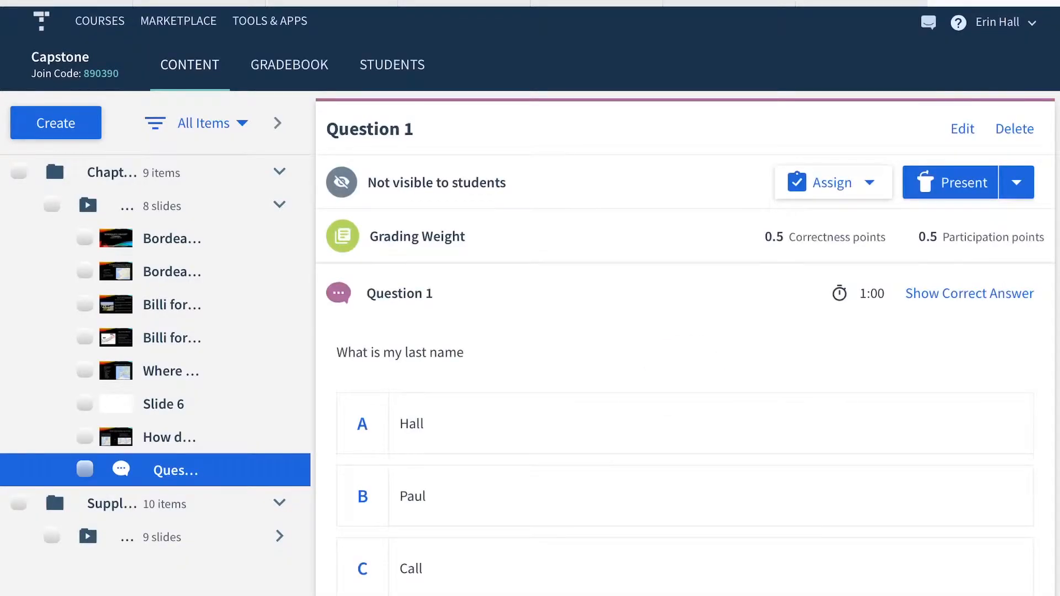
Start presenting from the "How does this relate to me?" slide and advance to Question 1.
{"action": "left_click", "coordinate": [188, 437]}
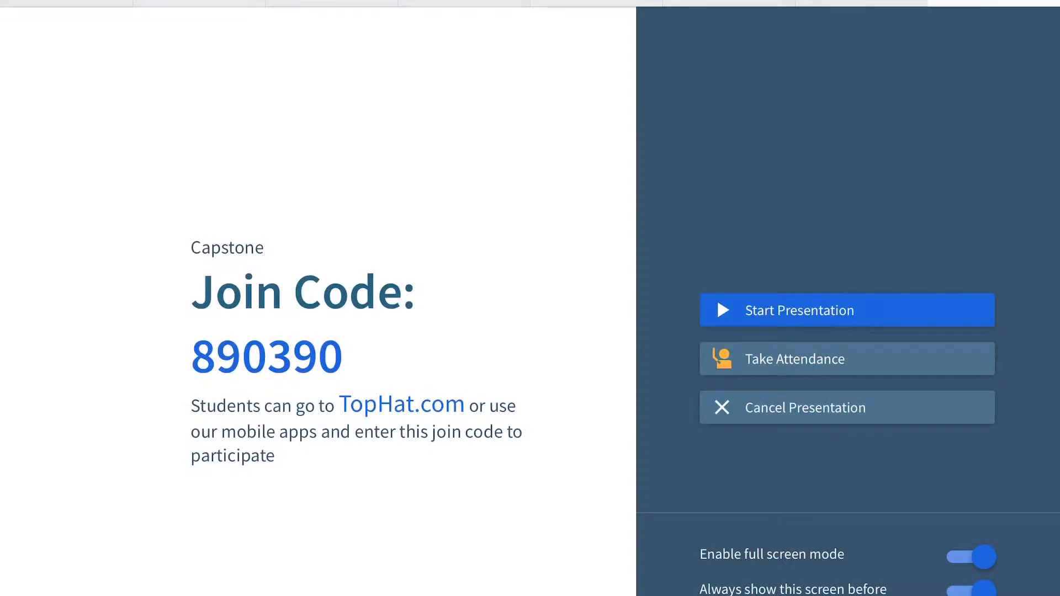
{"action": "left_click", "coordinate": [717, 298]}
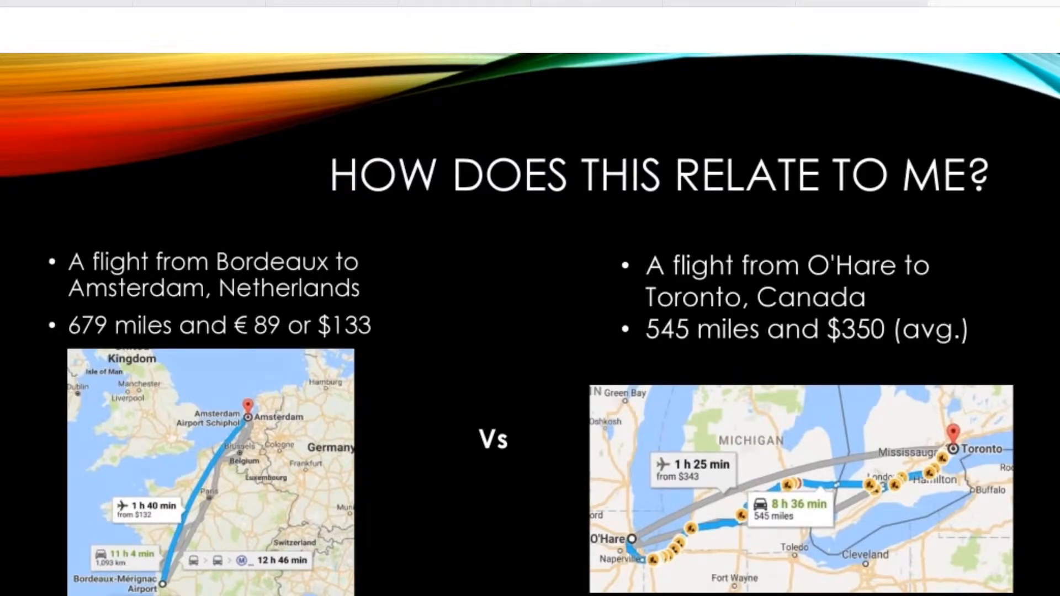
{"action": "key", "text": "Right"}
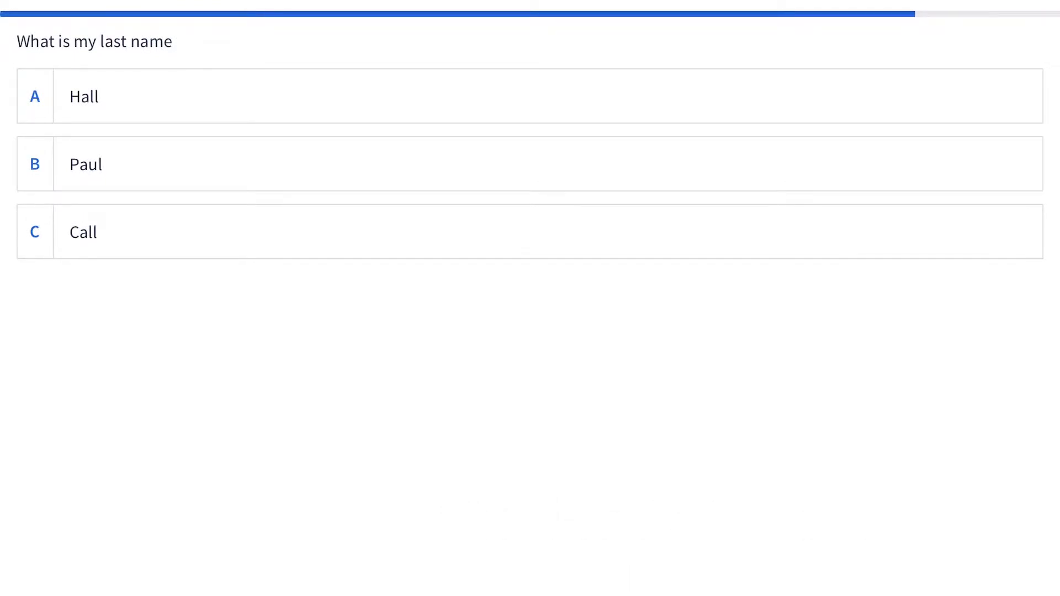
Answer the presented question with response C as a student and end the presentation.
{"action": "left_click", "coordinate": [530, 232]}
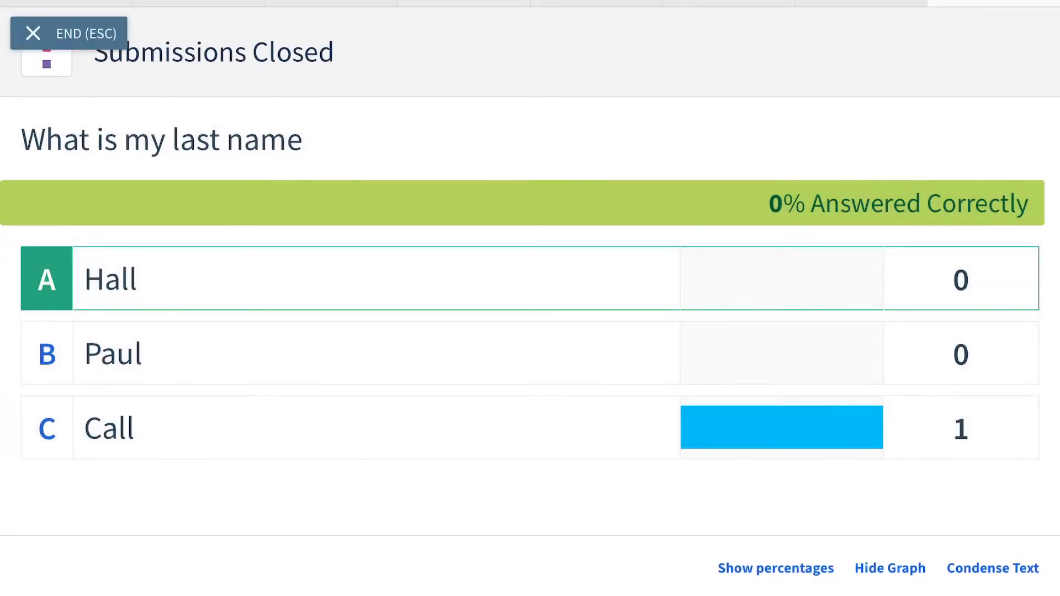
{"action": "key", "text": "Escape"}
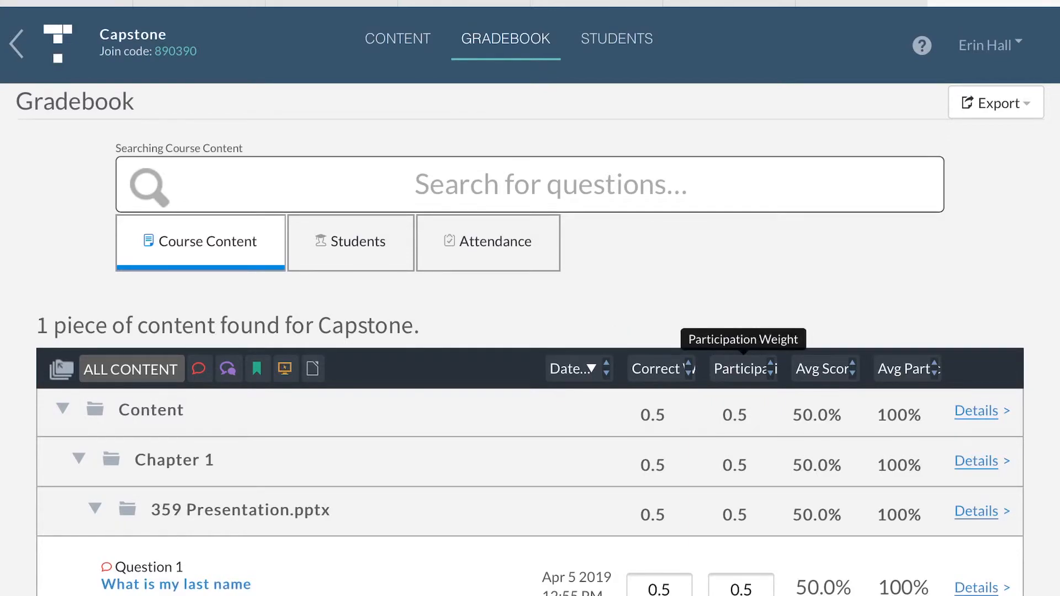
In the Gradebook, check Question 1's correctness and participation weights and examine its answer details and student responses.
{"action": "left_click", "coordinate": [670, 589]}
{"action": "left_click", "coordinate": [752, 589]}
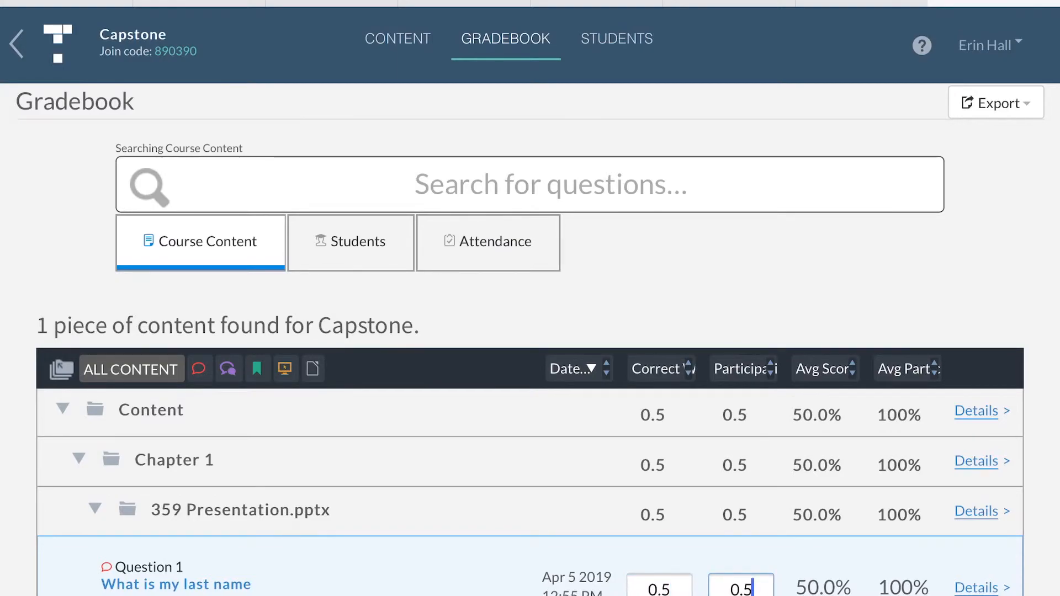
{"action": "left_click", "coordinate": [977, 588]}
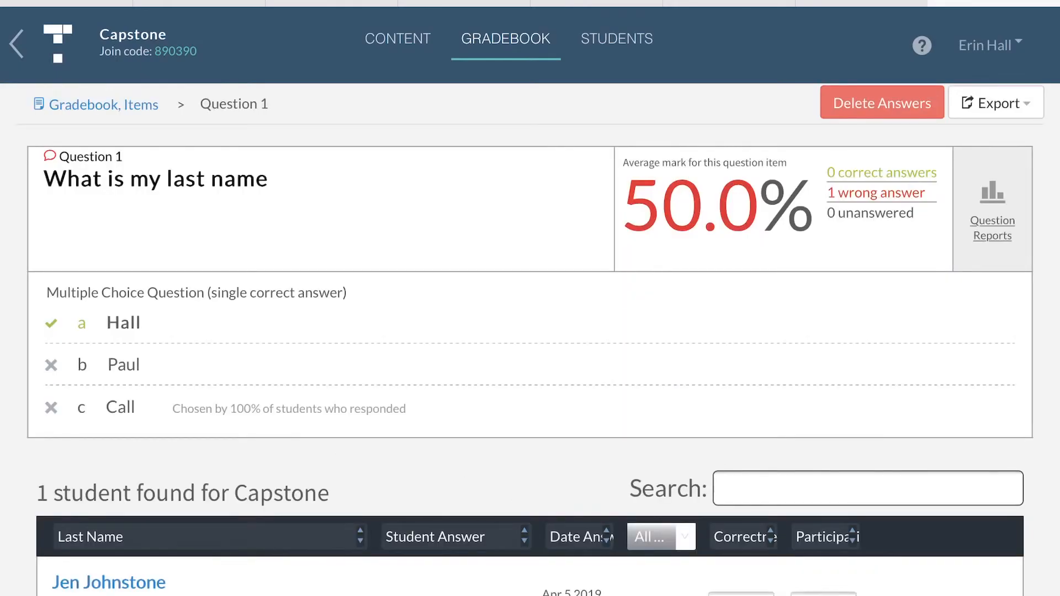
{"action": "scroll", "coordinate": [530, 298], "scroll_direction": "down", "scroll_amount": 1}
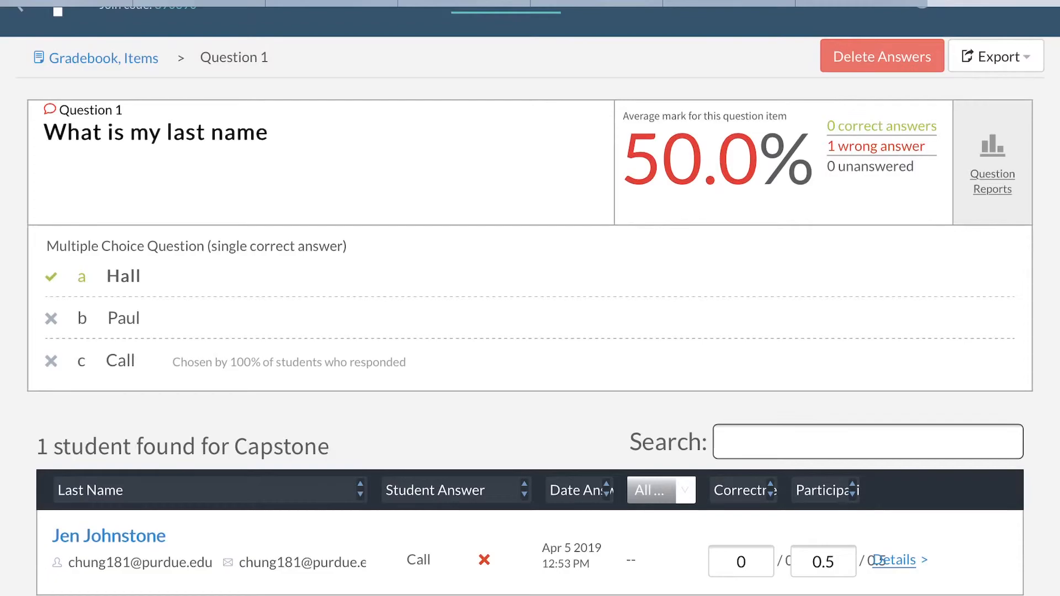
{"action": "scroll", "coordinate": [530, 298], "scroll_direction": "up", "scroll_amount": 1}
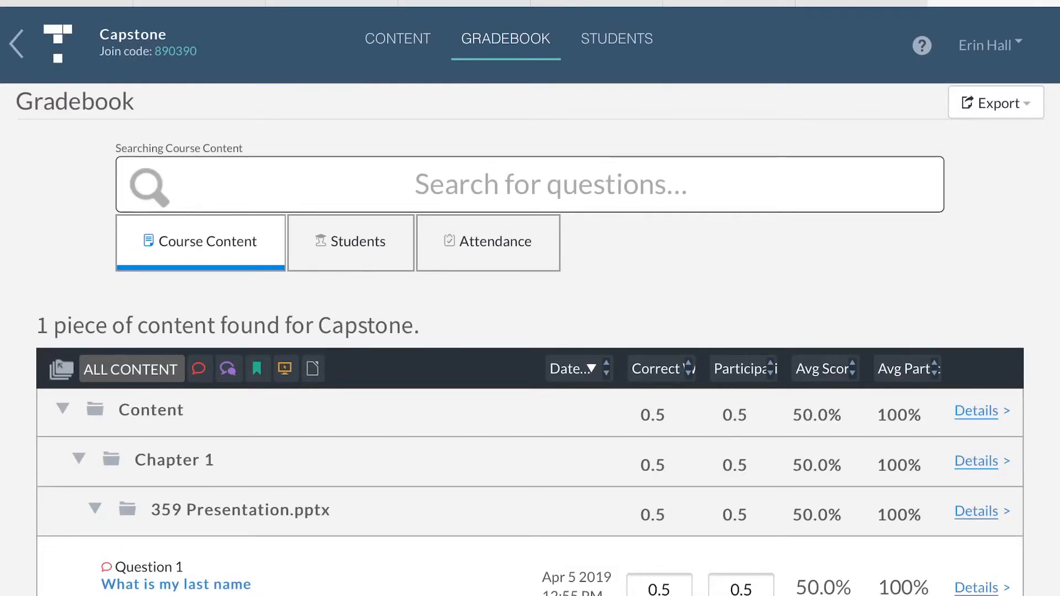
Review the Gradebook's student averages and the attendance records of all lecture sessions.
{"action": "left_click", "coordinate": [351, 242]}
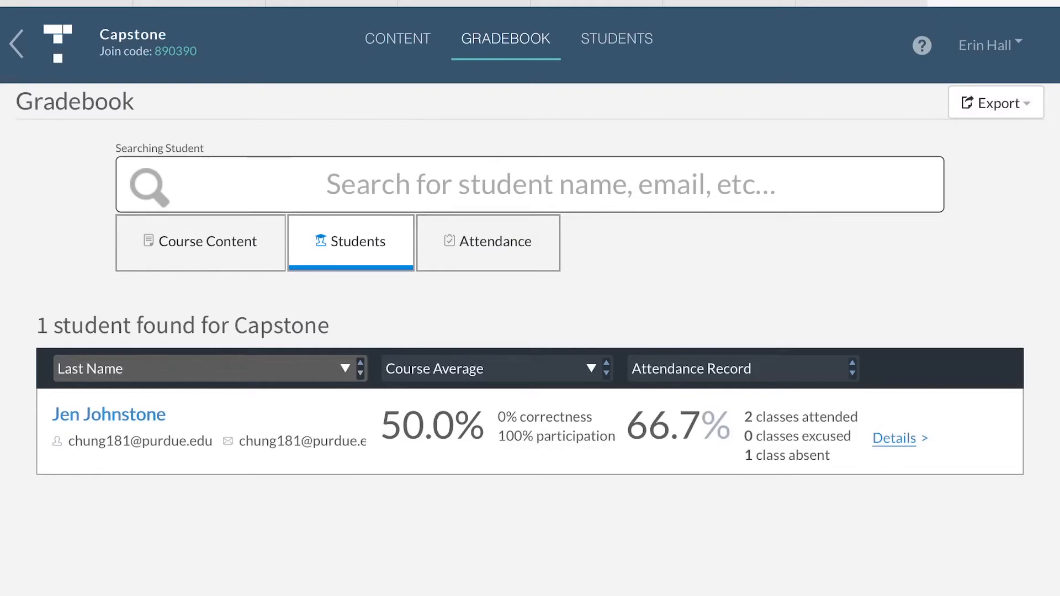
{"action": "left_click", "coordinate": [487, 243]}
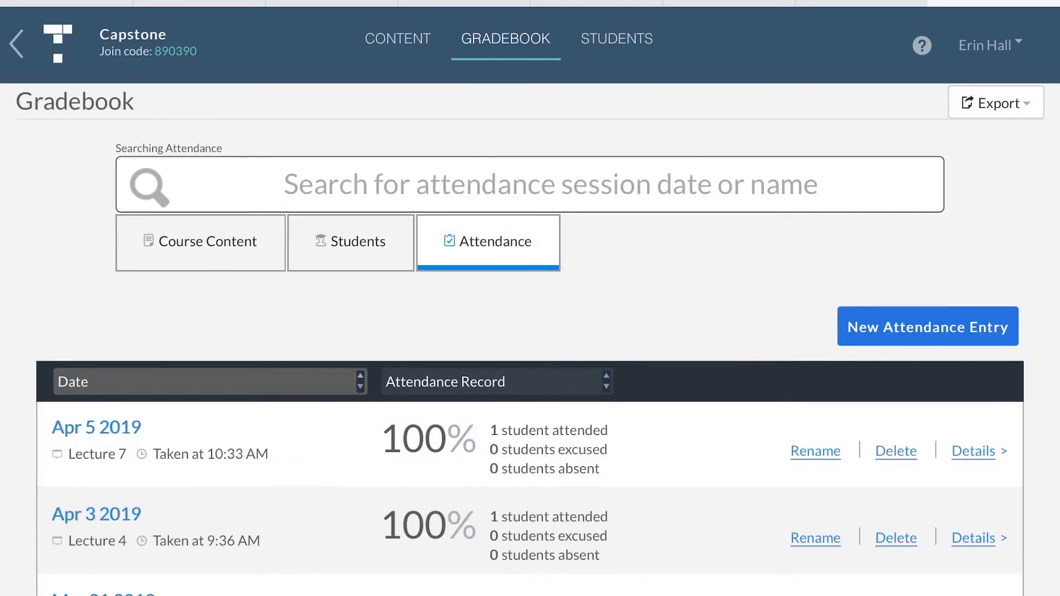
{"action": "scroll", "coordinate": [530, 332], "scroll_direction": "down", "scroll_amount": 3}
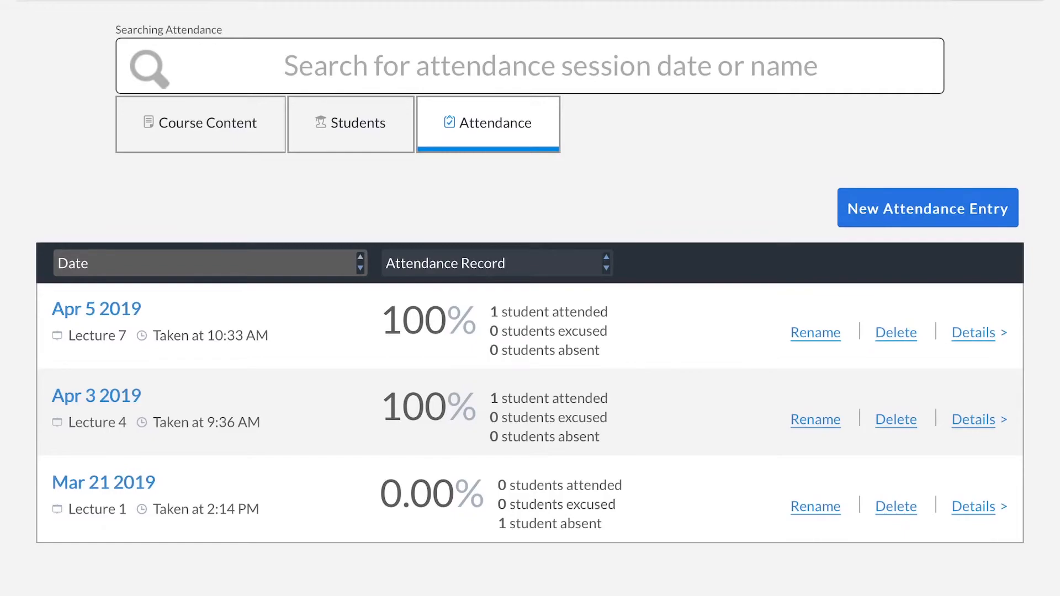